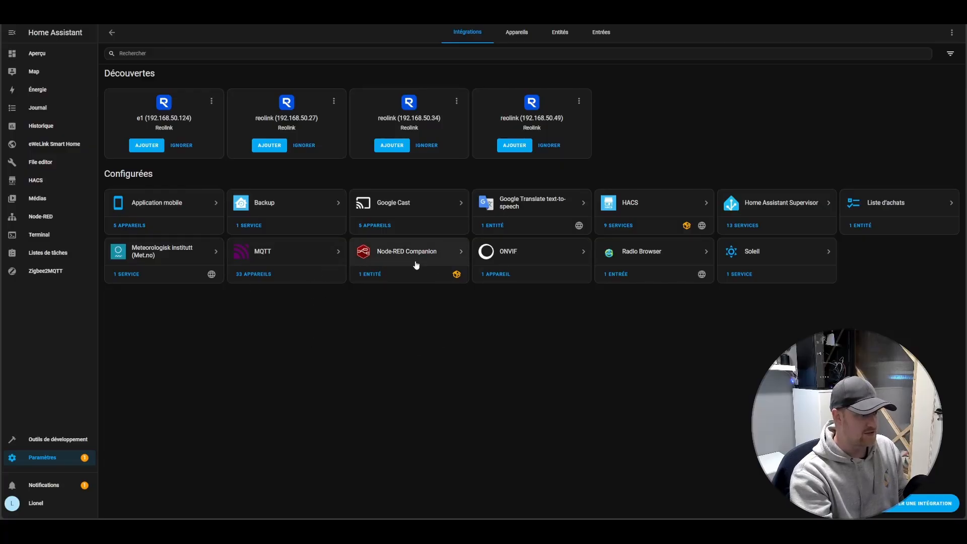
Open the Node-RED Companion integration, view the available actions for its entry, and return to the integrations list
{"action": "left_click", "coordinate": [437, 261]}
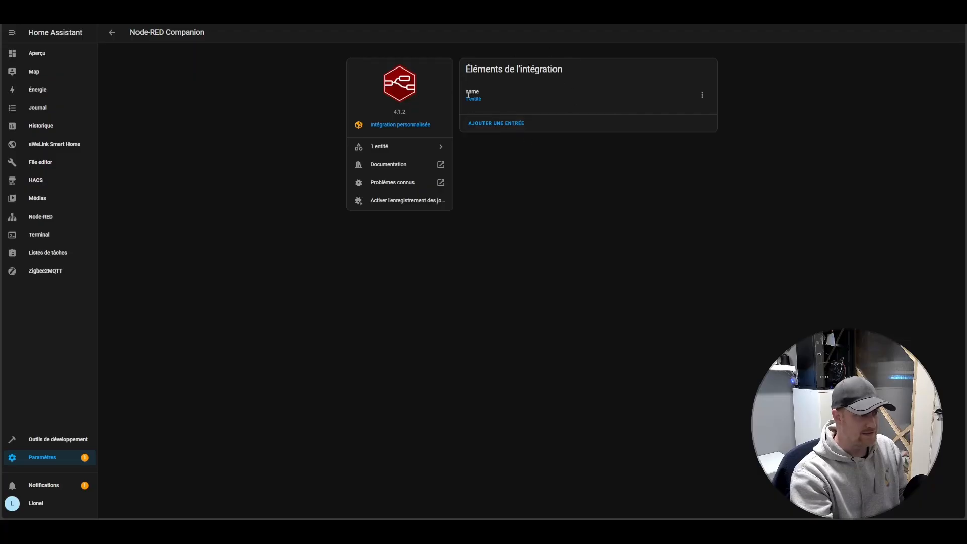
{"action": "left_click", "coordinate": [702, 97]}
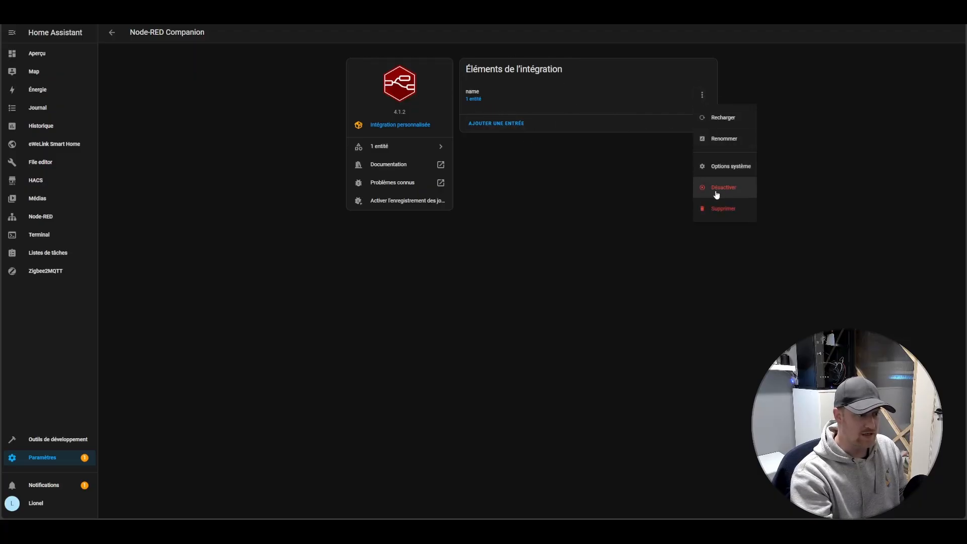
{"action": "left_click", "coordinate": [804, 244]}
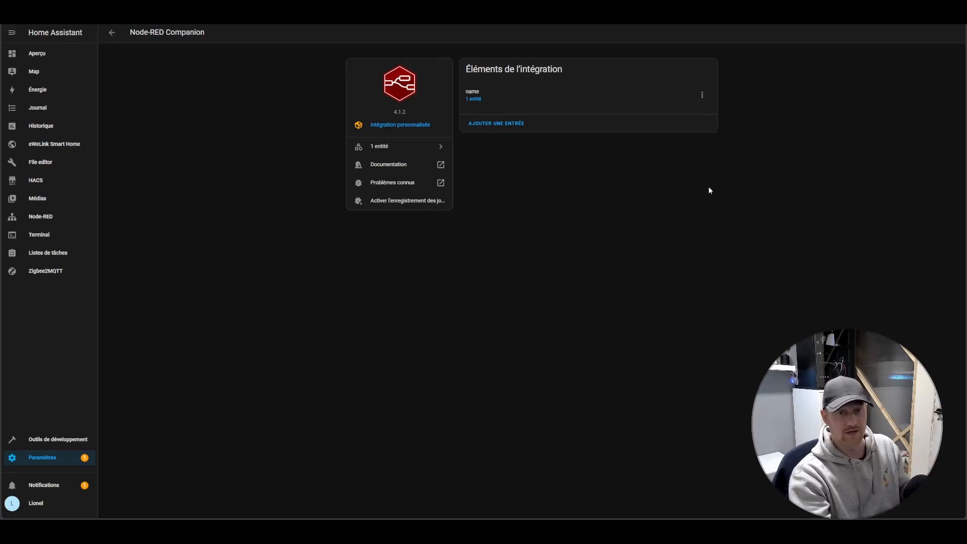
{"action": "left_click", "coordinate": [112, 33]}
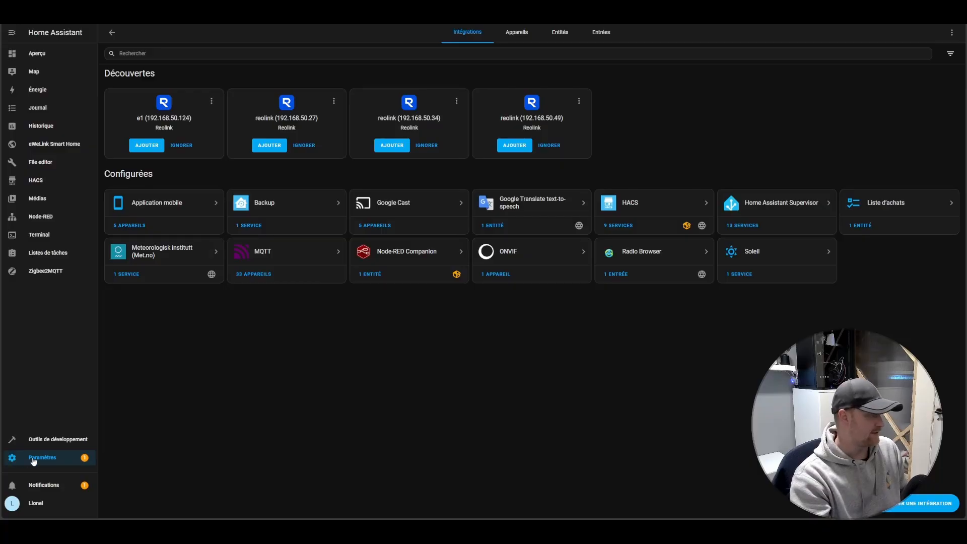
Open the Zigbee2MQTT add-on's information page among the installed add-ons
{"action": "left_click", "coordinate": [33, 461]}
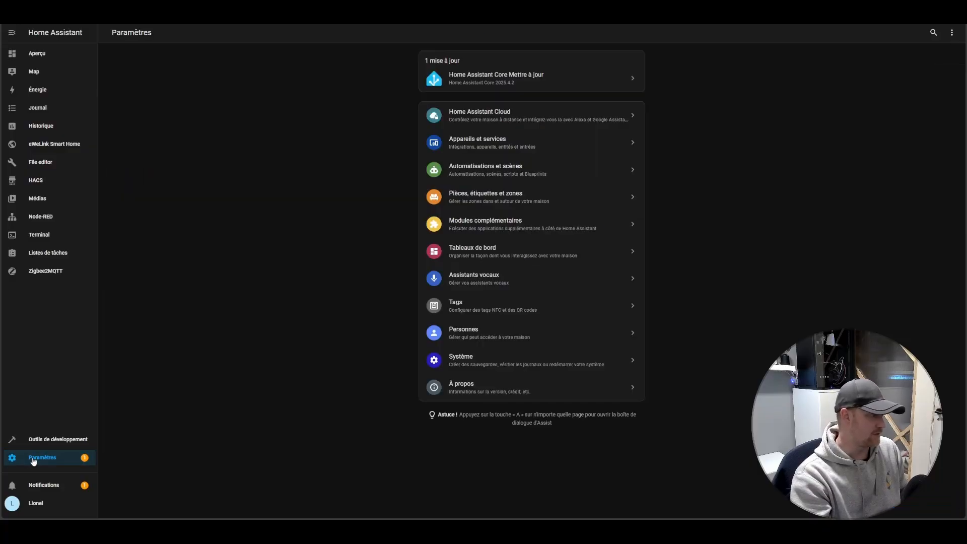
{"action": "left_click", "coordinate": [478, 234]}
{"action": "left_click", "coordinate": [259, 134]}
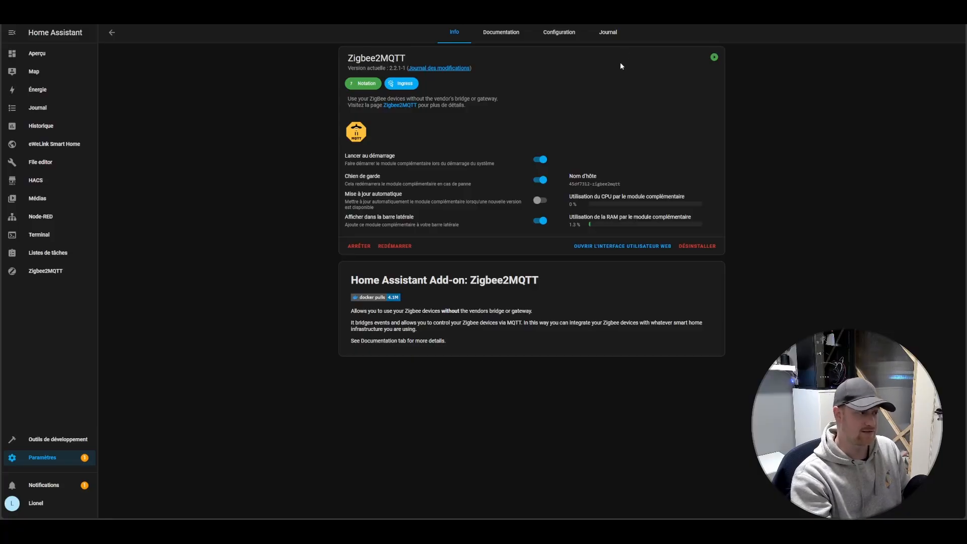
Search the system's complete hardware list for "usb" to check the detected Zigbee dongle, and close the list
{"action": "left_click", "coordinate": [46, 459]}
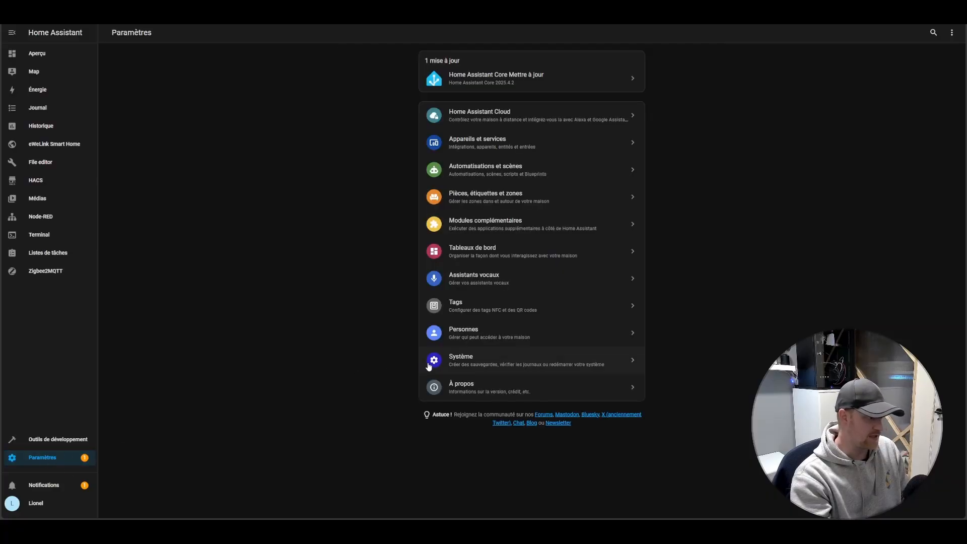
{"action": "left_click", "coordinate": [473, 363]}
{"action": "left_click", "coordinate": [478, 286]}
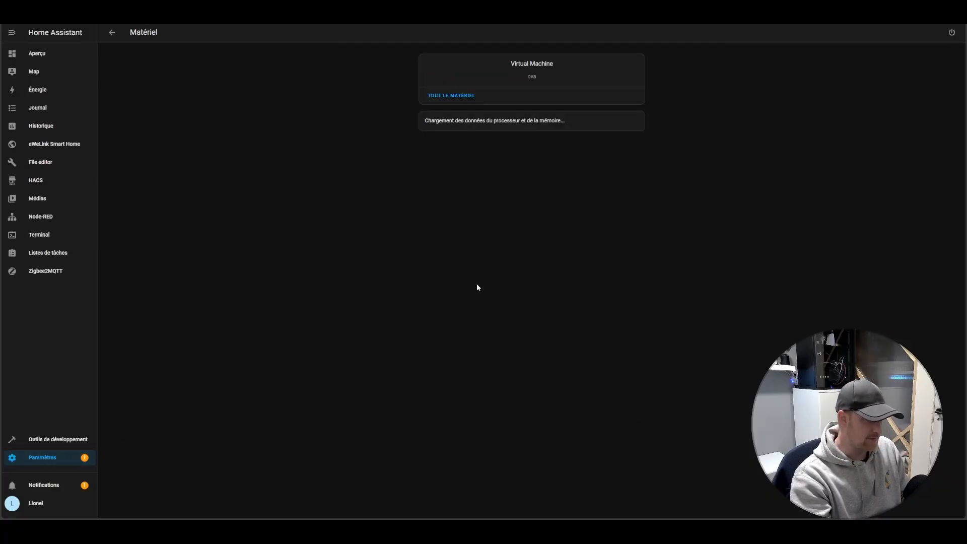
{"action": "left_click", "coordinate": [440, 95]}
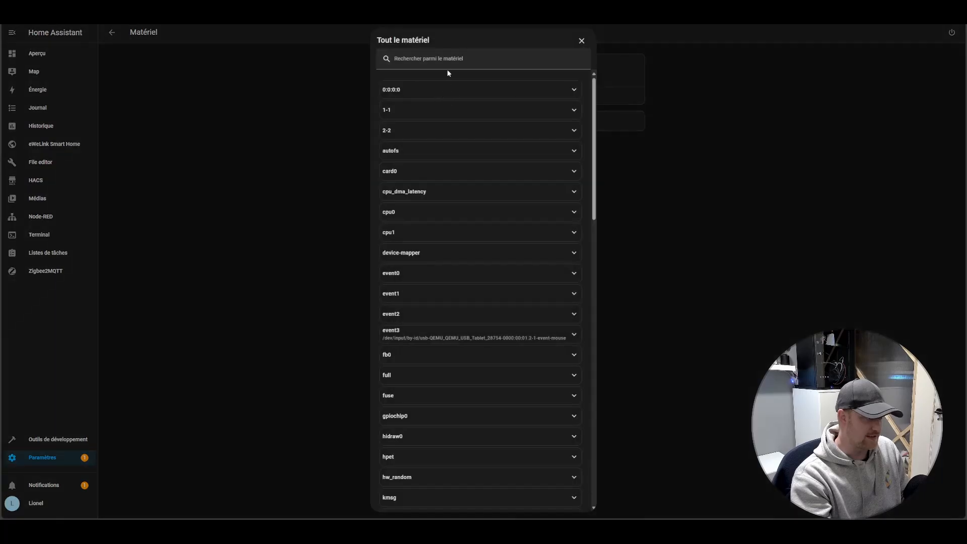
{"action": "type", "text": "u"}
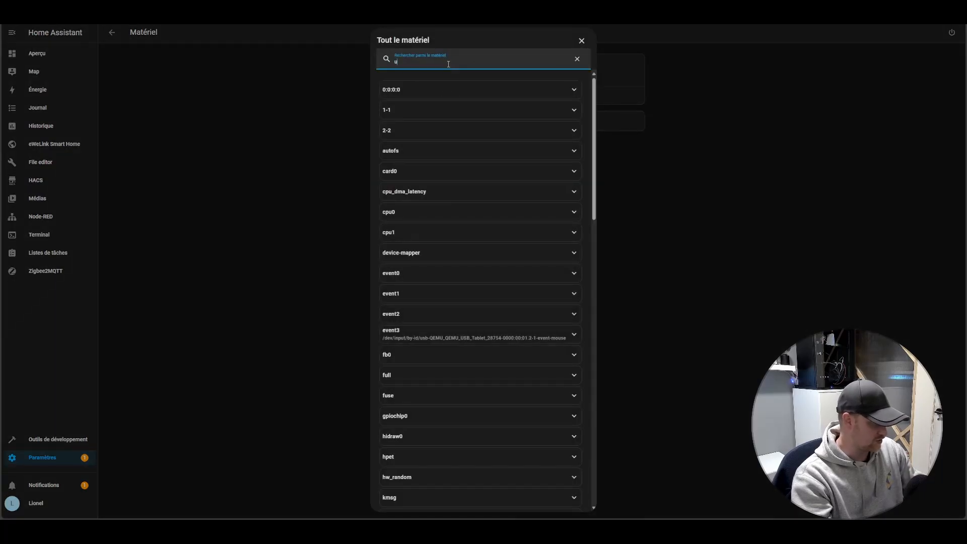
{"action": "type", "text": "sb"}
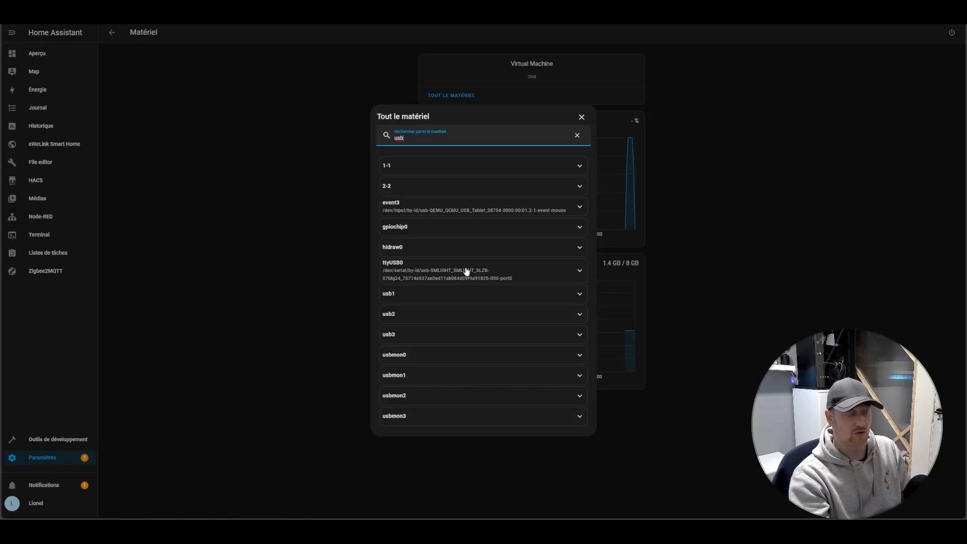
{"action": "left_click", "coordinate": [581, 117]}
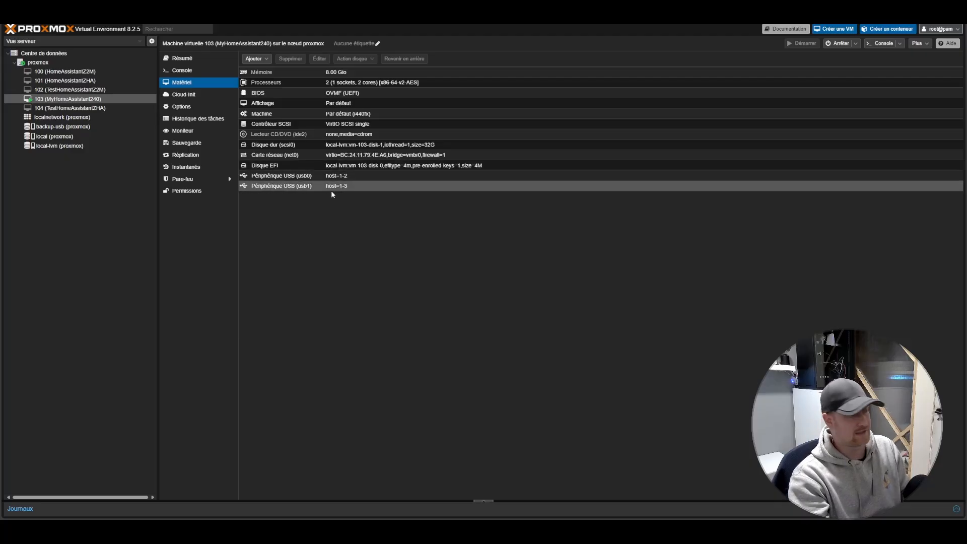
In Proxmox, try adding a USB device by port to virtual machine 103, choosing Bluetooth Radio (1-1), and dismiss the dialog
{"action": "left_click", "coordinate": [256, 59]}
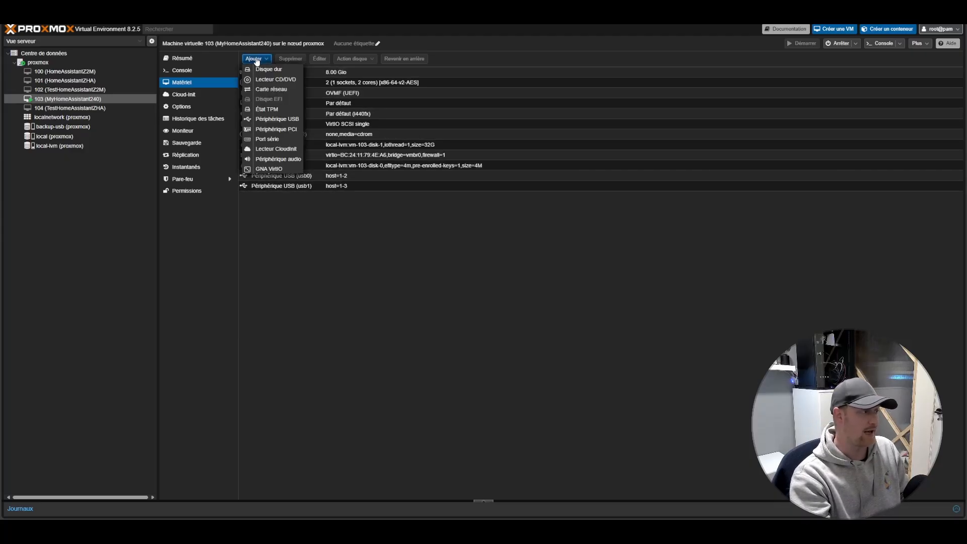
{"action": "left_click", "coordinate": [265, 119]}
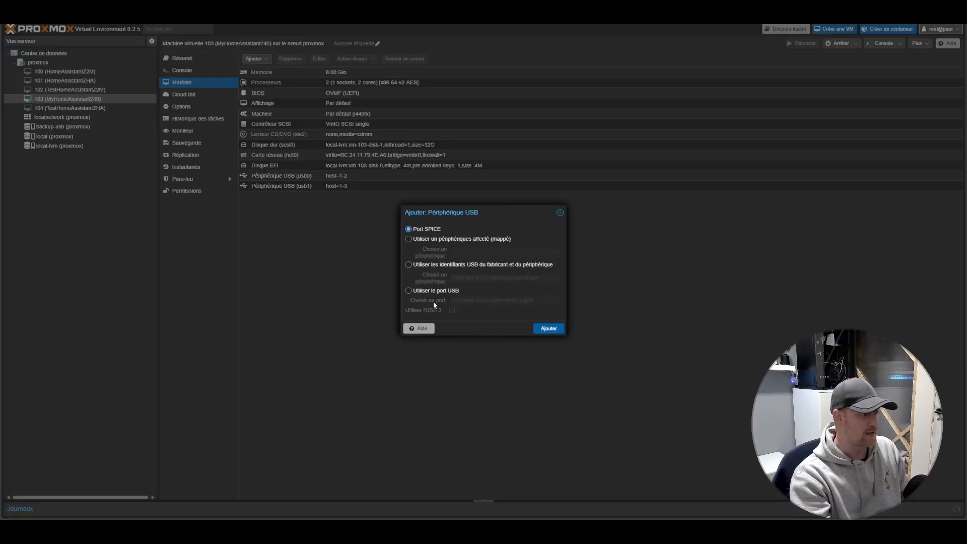
{"action": "left_click", "coordinate": [408, 290]}
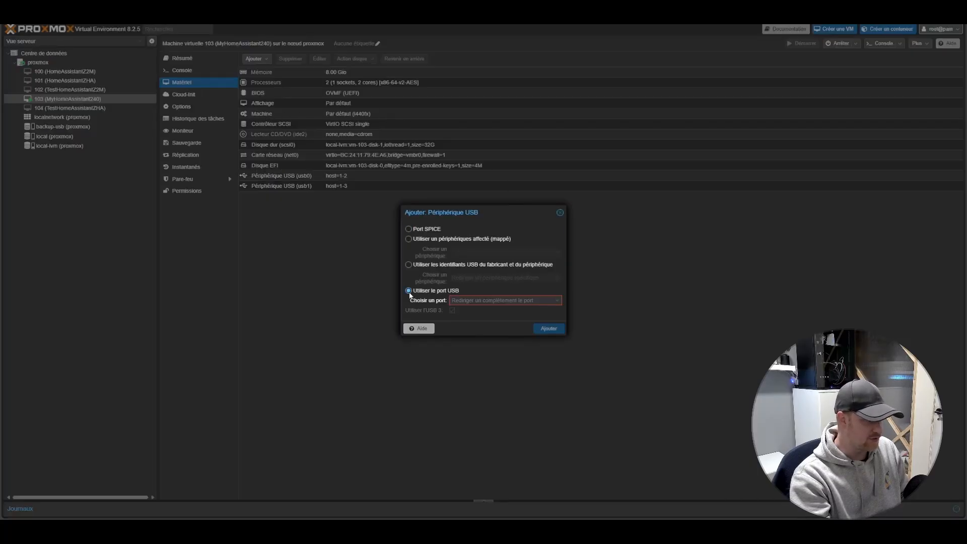
{"action": "left_click", "coordinate": [535, 301]}
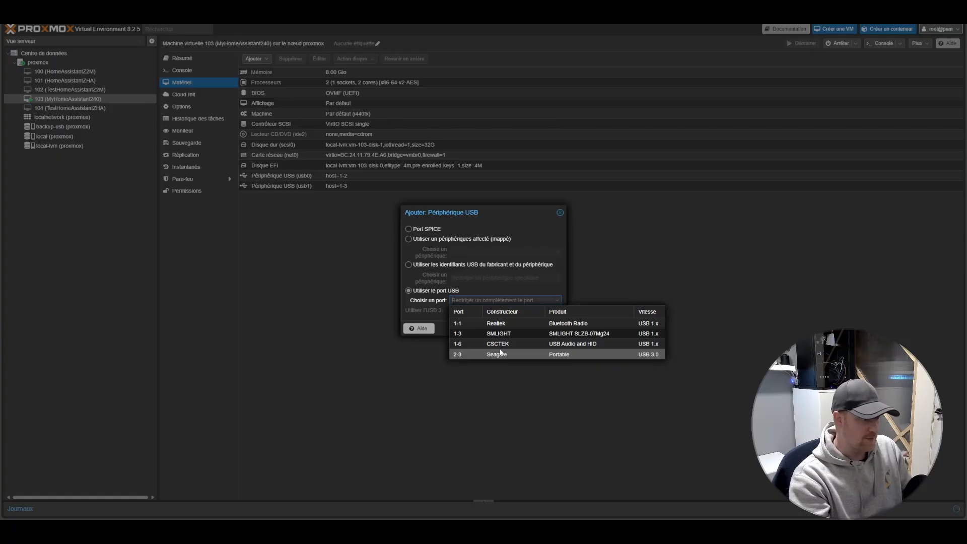
{"action": "left_click", "coordinate": [529, 324]}
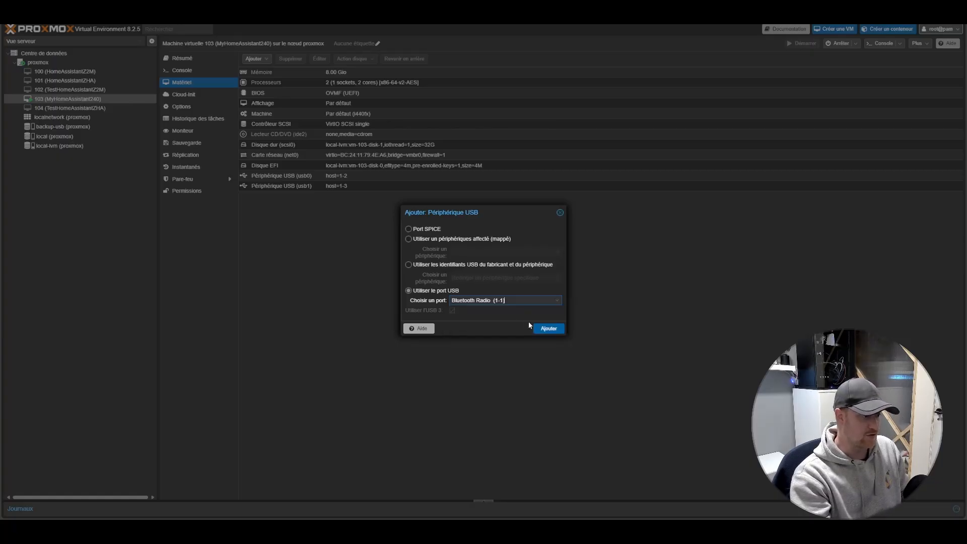
{"action": "left_click", "coordinate": [559, 212]}
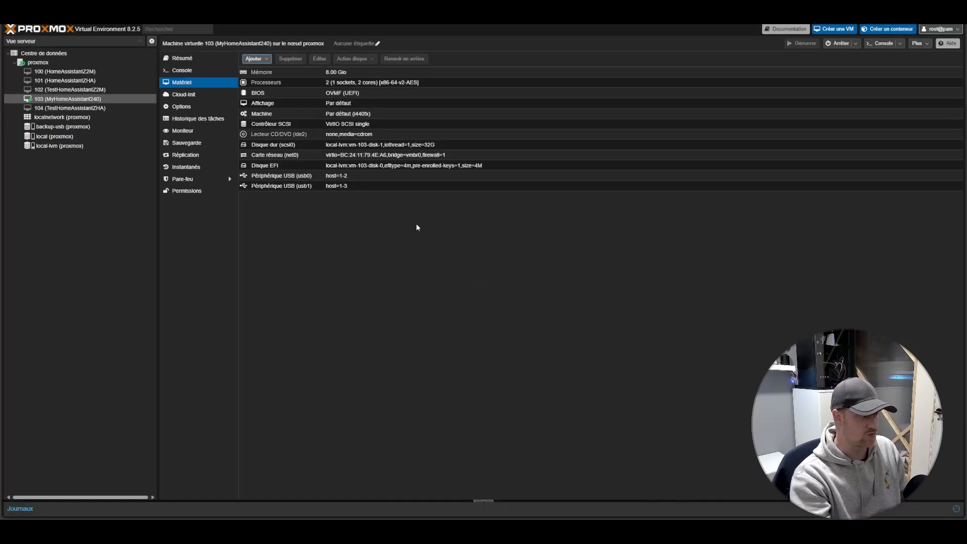
{"action": "left_click", "coordinate": [313, 214]}
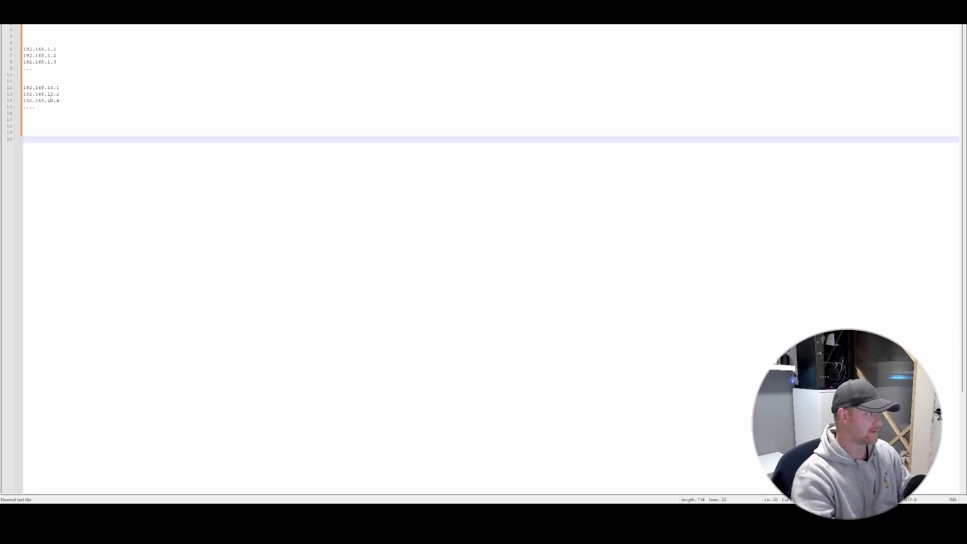
In the text notes, label the 192.168.1.x address group "box" and the 192.168.10.x group "extender"
{"action": "left_click", "coordinate": [42, 41]}
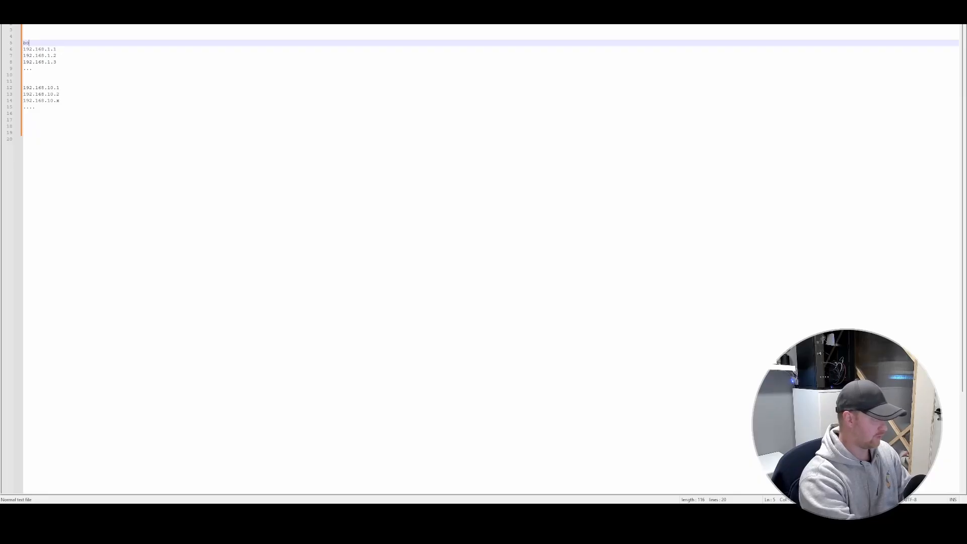
{"action": "left_click", "coordinate": [29, 81]}
{"action": "type", "text": "exte"}
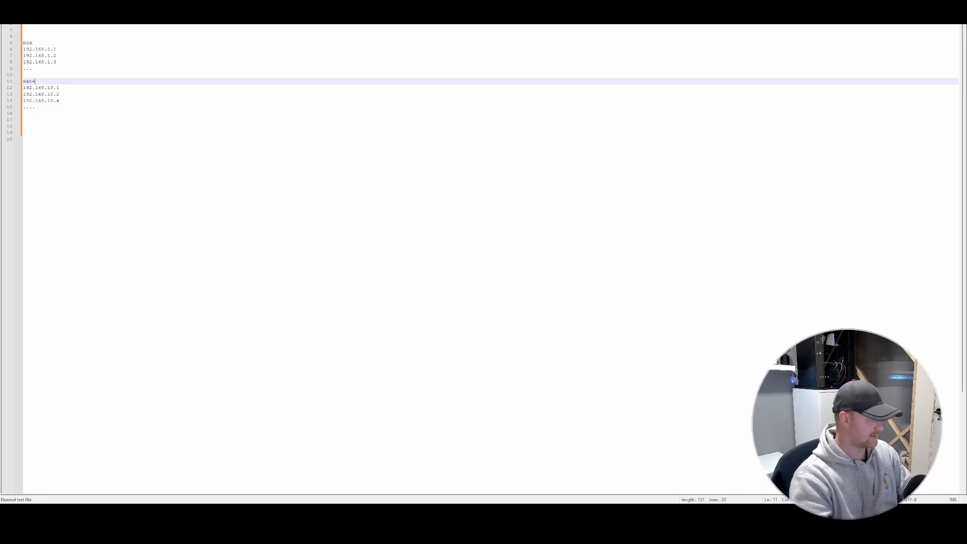
{"action": "type", "text": "nder"}
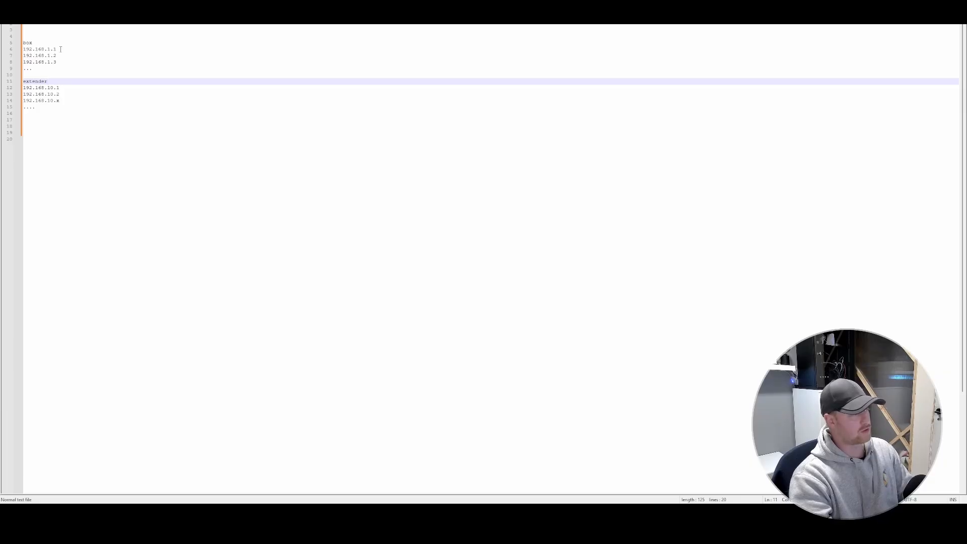
Insert a blank line after 192.168.1.1 and after 192.168.10.1 to set the gateway addresses apart
{"action": "left_click", "coordinate": [60, 49]}
{"action": "key", "text": "Return"}
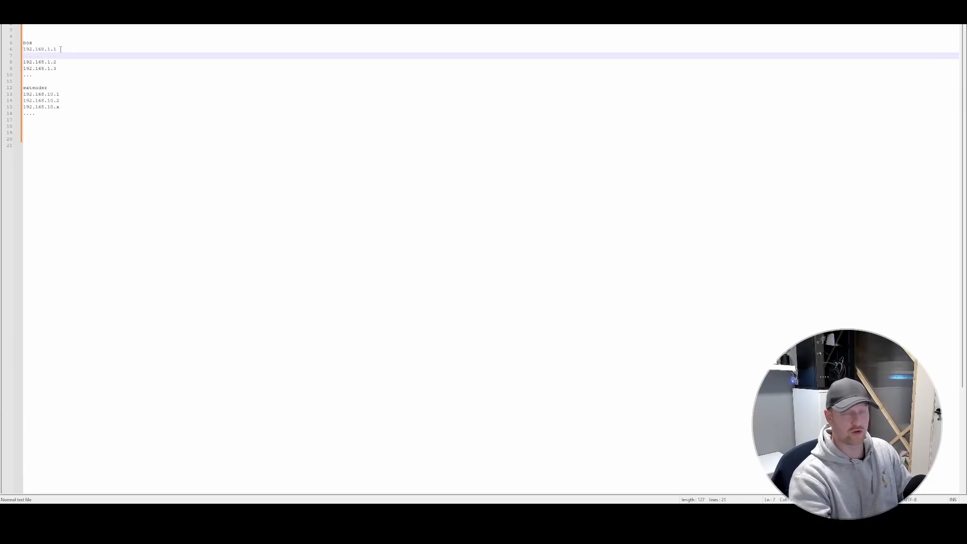
{"action": "left_click", "coordinate": [63, 49]}
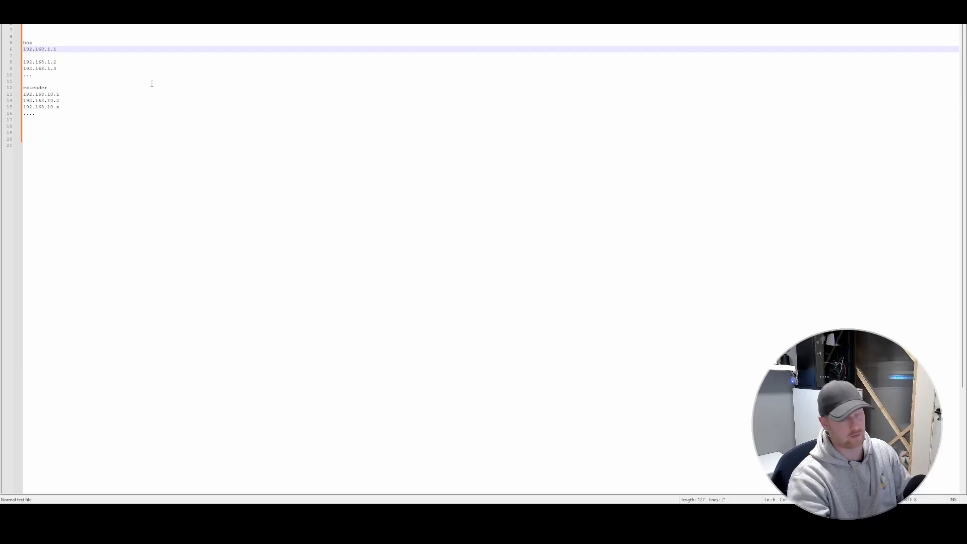
{"action": "left_click", "coordinate": [63, 93]}
{"action": "key", "text": "Return"}
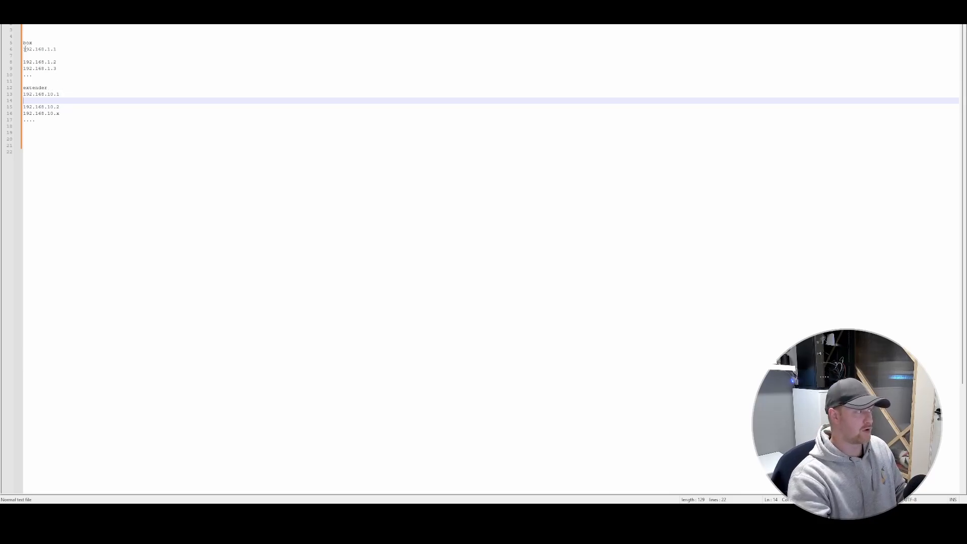
Highlight the box address 192.168.1.1 and the final digit of 192.168.1.2 in the notes
{"action": "left_click_drag", "start_coordinate": [57, 48], "coordinate": [22, 50]}
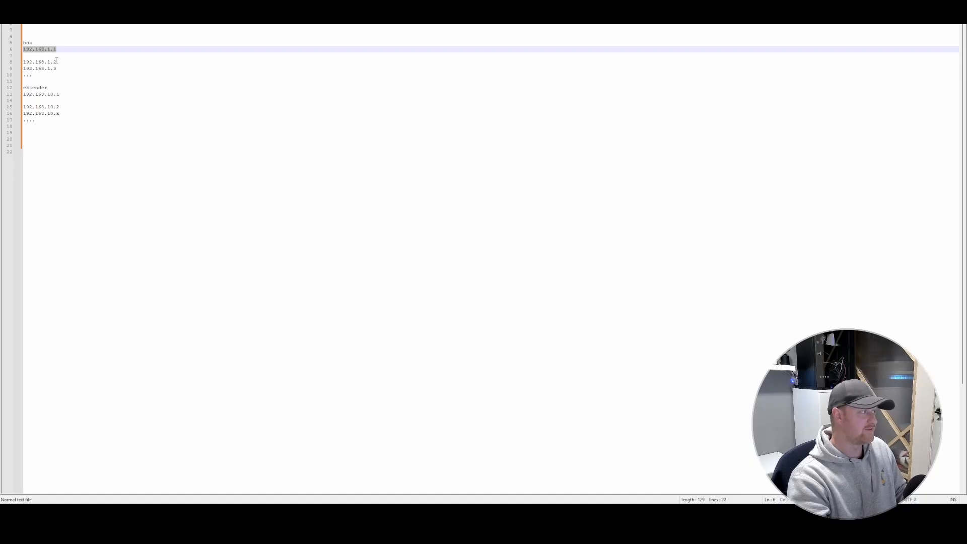
{"action": "left_click_drag", "start_coordinate": [54, 61], "coordinate": [59, 61]}
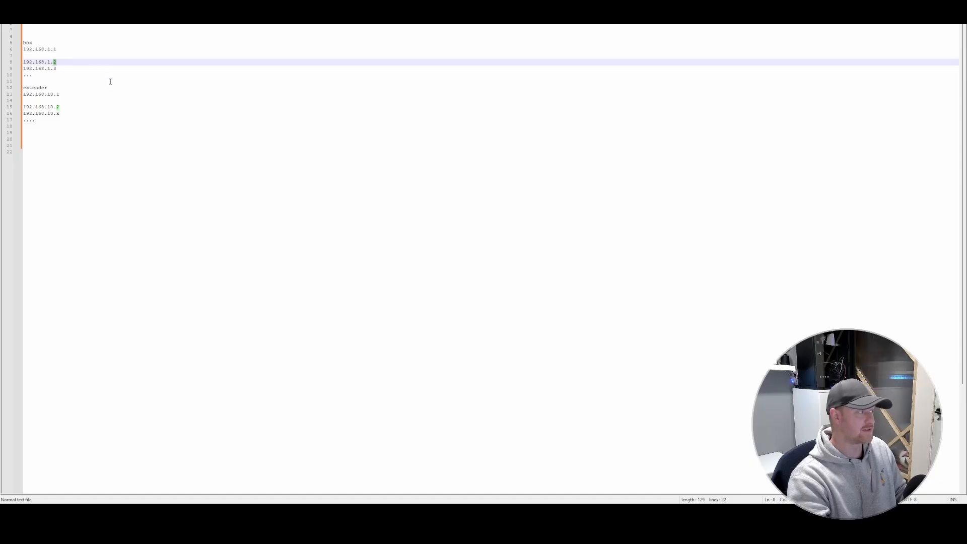
{"action": "left_click", "coordinate": [108, 98]}
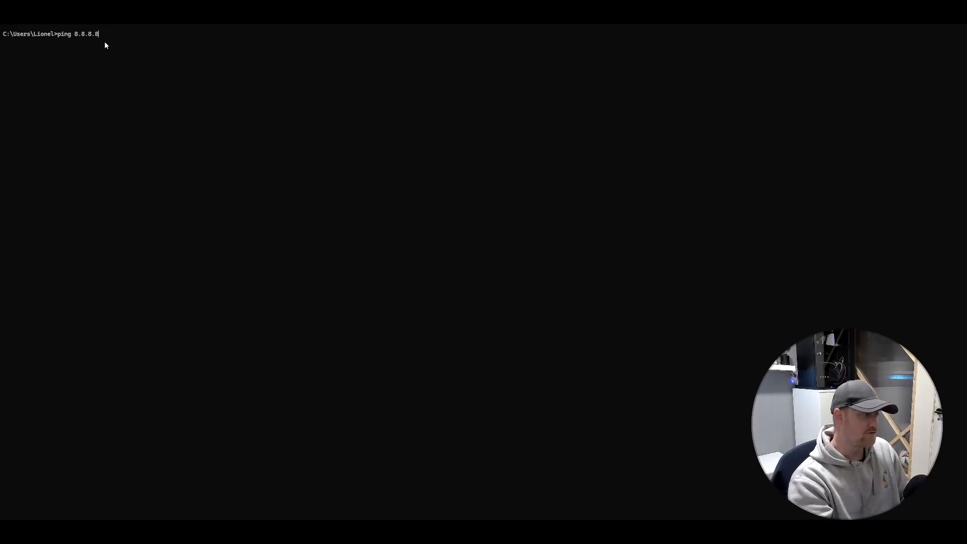
In the command prompt, ping 8.8.8.8 and 192.168.1.10, and highlight the replies from 8.8.8.8 for comparison
{"action": "key", "text": "Return"}
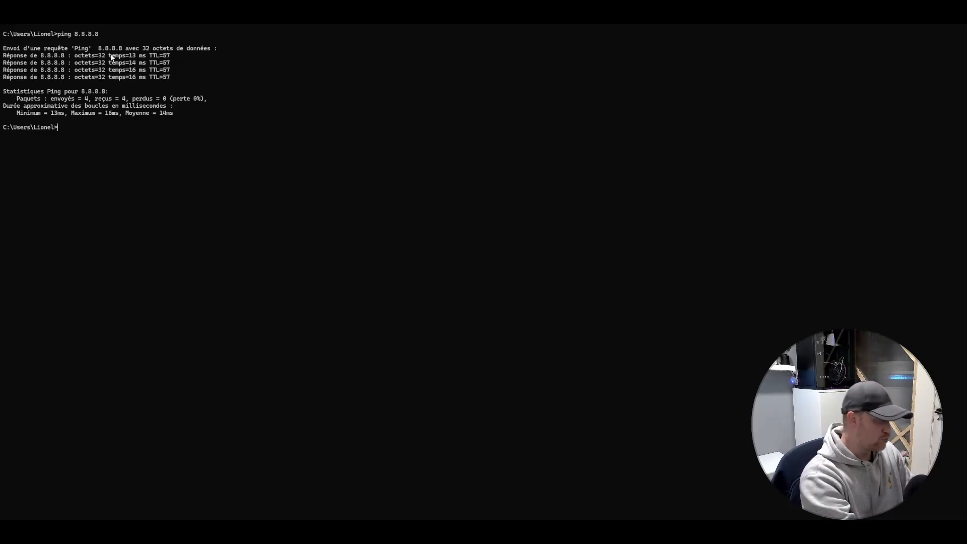
{"action": "type", "text": "pi"}
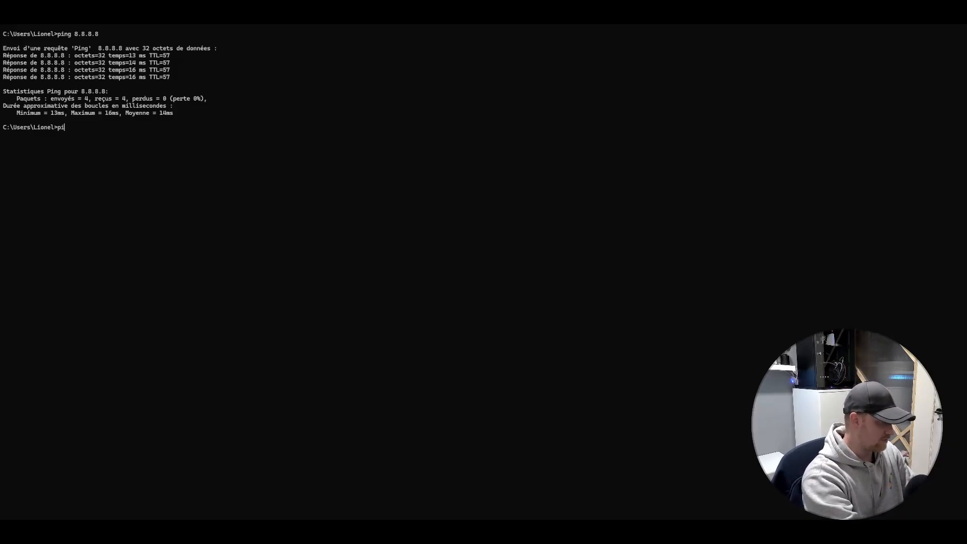
{"action": "type", "text": "ng 192"}
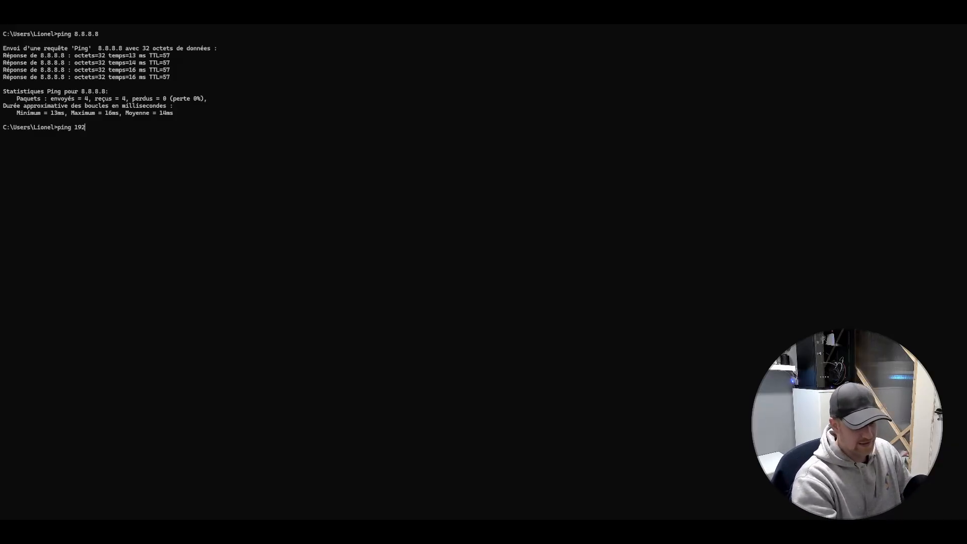
{"action": "type", "text": ".168."}
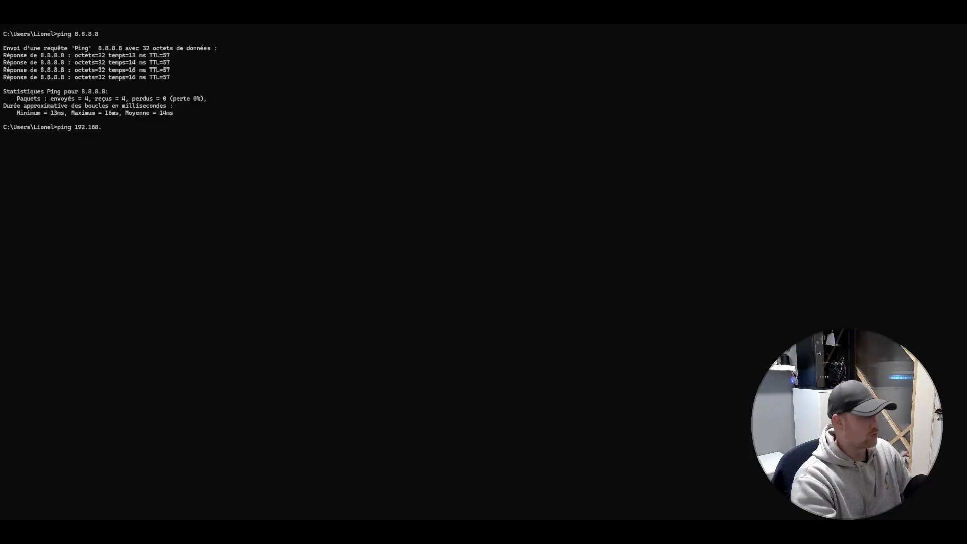
{"action": "type", "text": "1."}
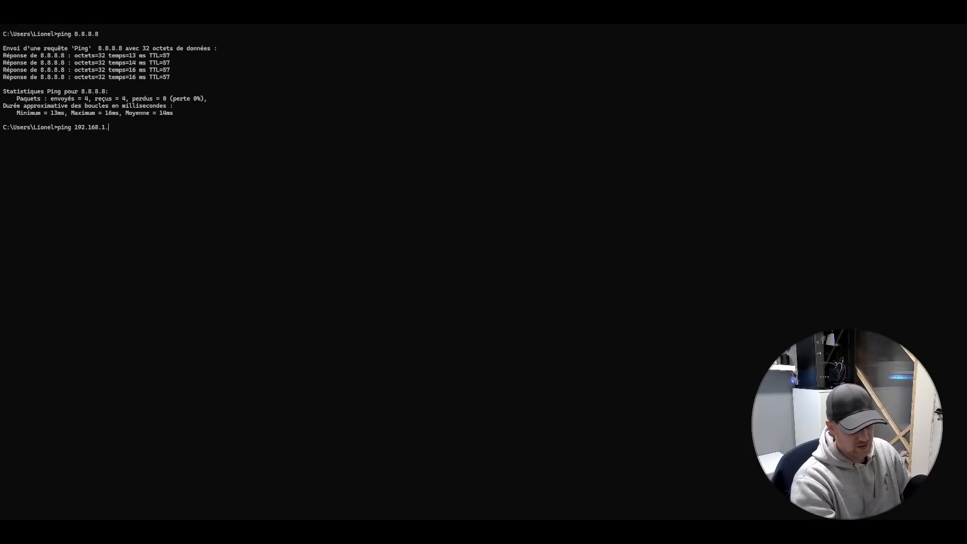
{"action": "type", "text": "10"}
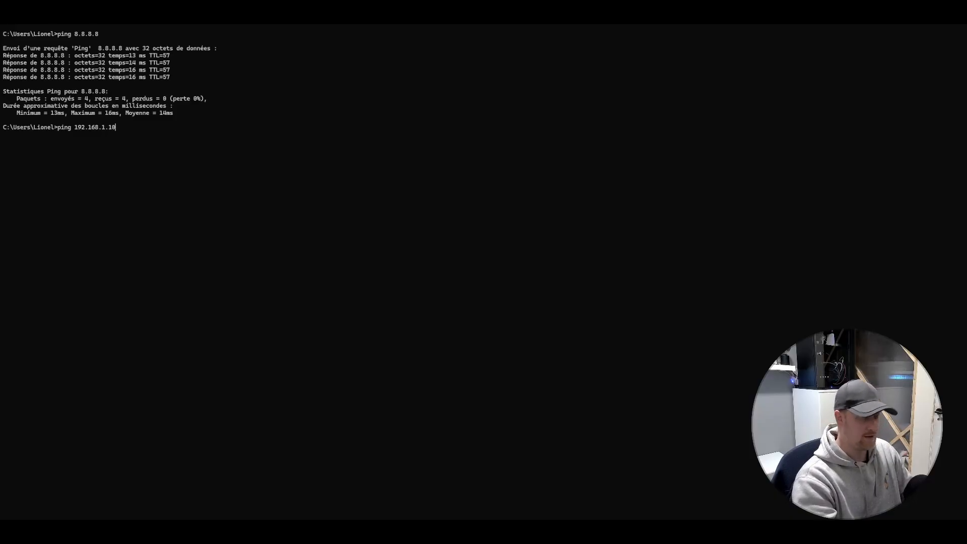
{"action": "key", "text": "Return"}
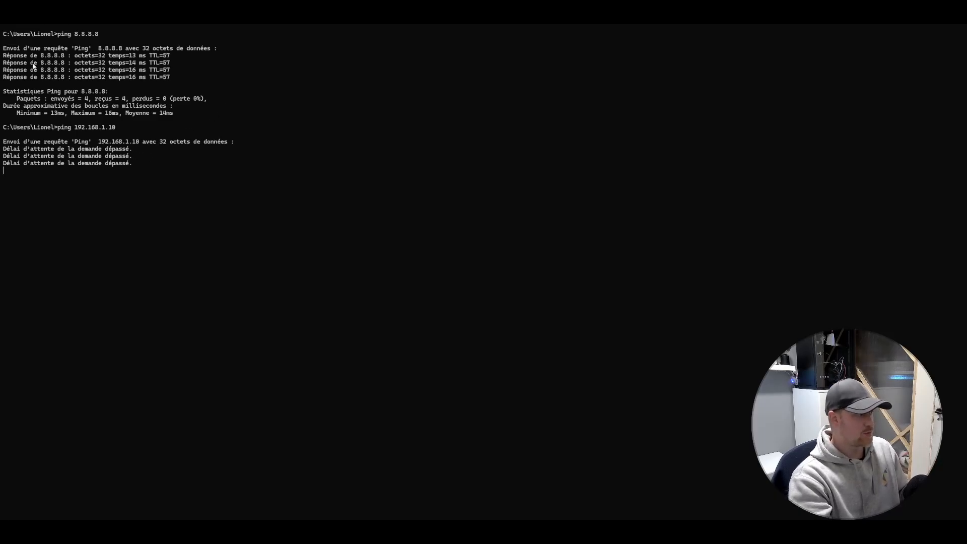
{"action": "left_click_drag", "start_coordinate": [5, 53], "coordinate": [173, 85]}
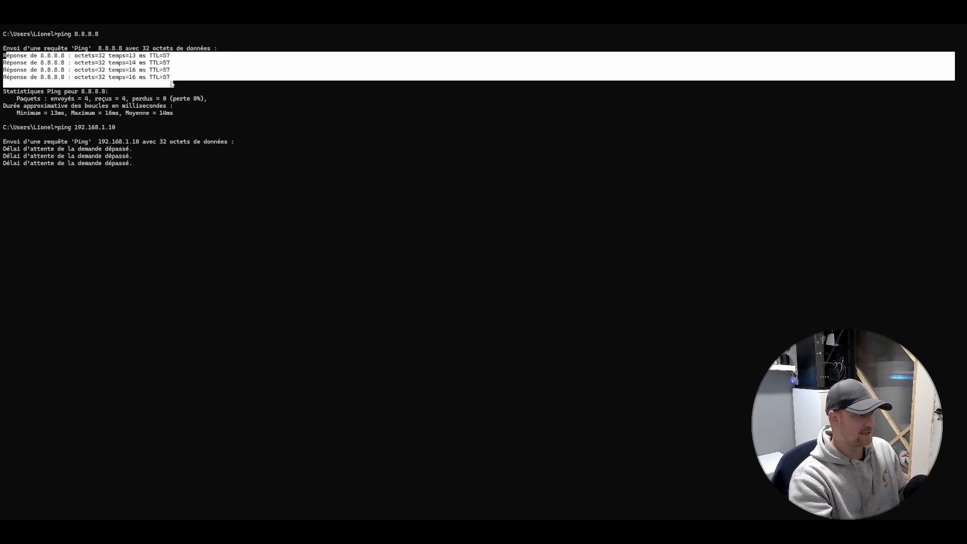
{"action": "left_click", "coordinate": [145, 73]}
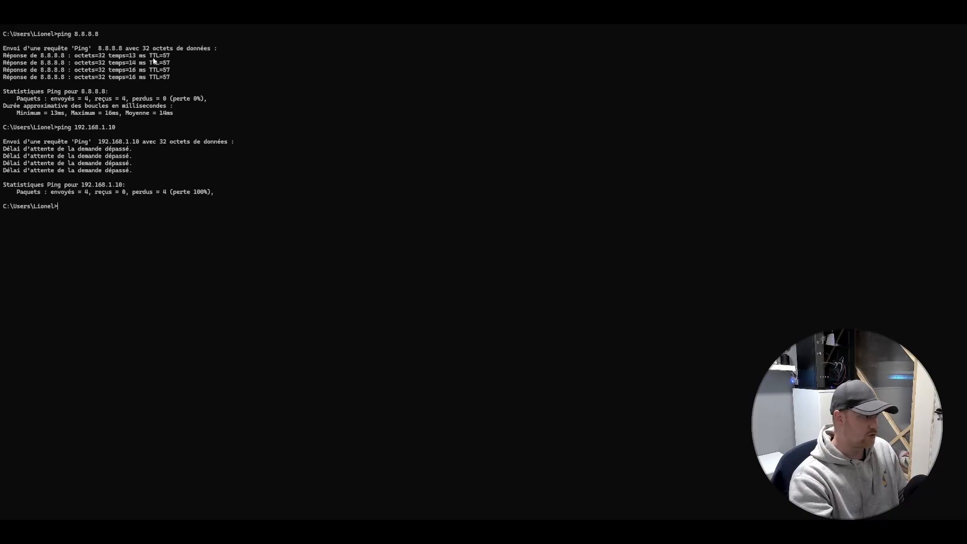